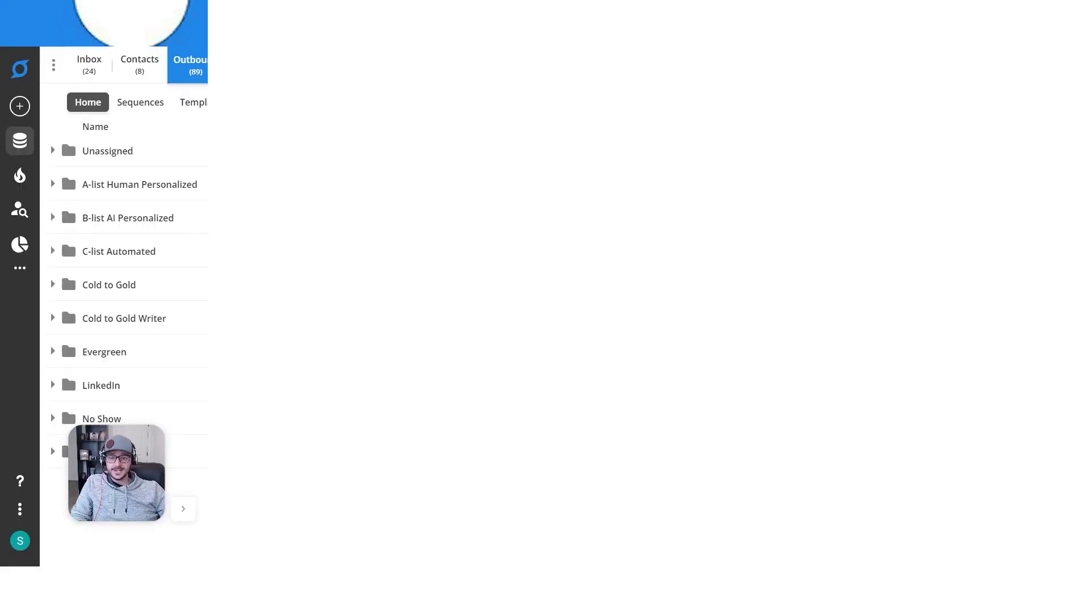
Step: Review the original 180-word draft at its 57% score, then select the whole email body
drag(337, 207, 498, 284)
right_click(498, 284)
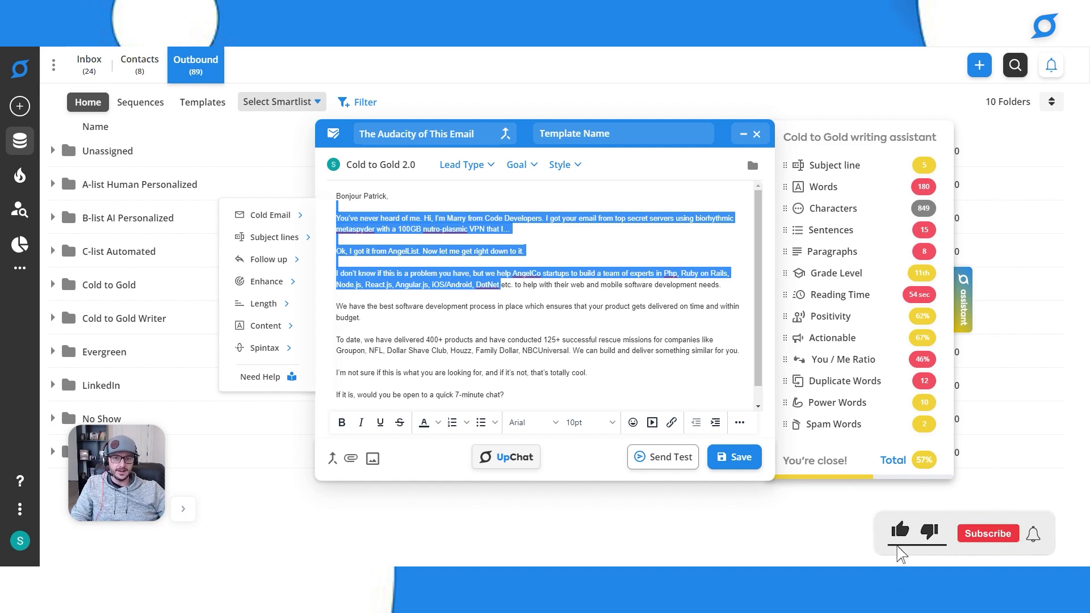
key(Escape)
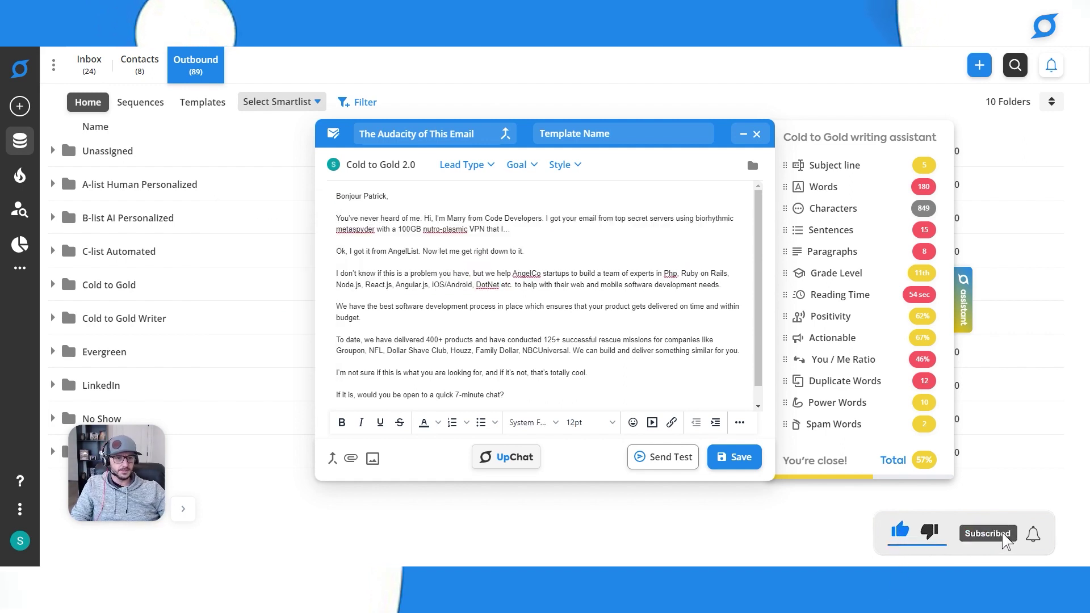
scroll(536, 299, down, 1)
scroll(537, 298, up, 1)
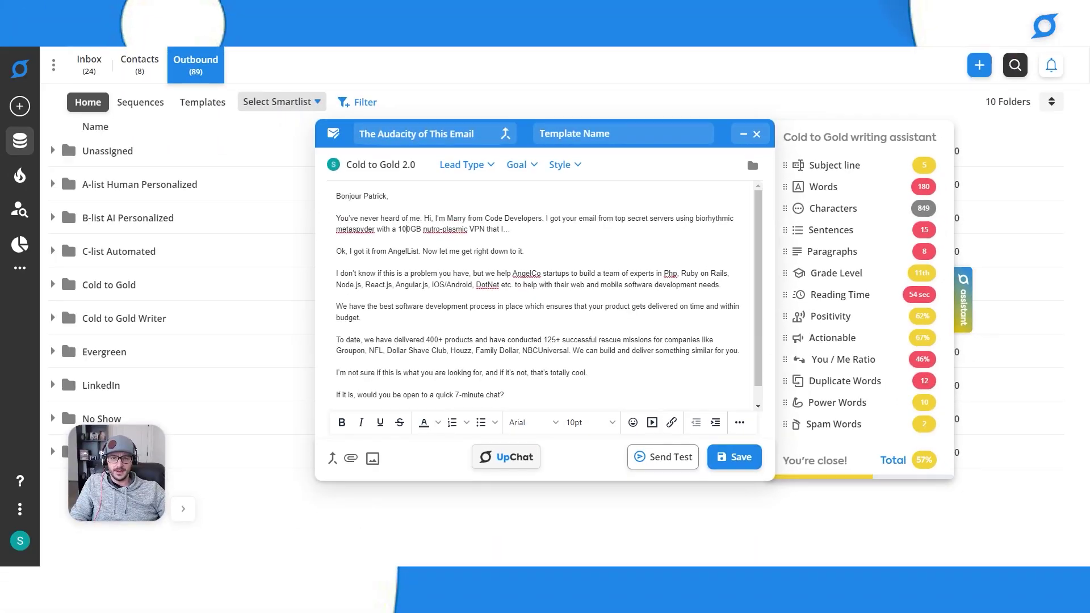
key(ctrl+a)
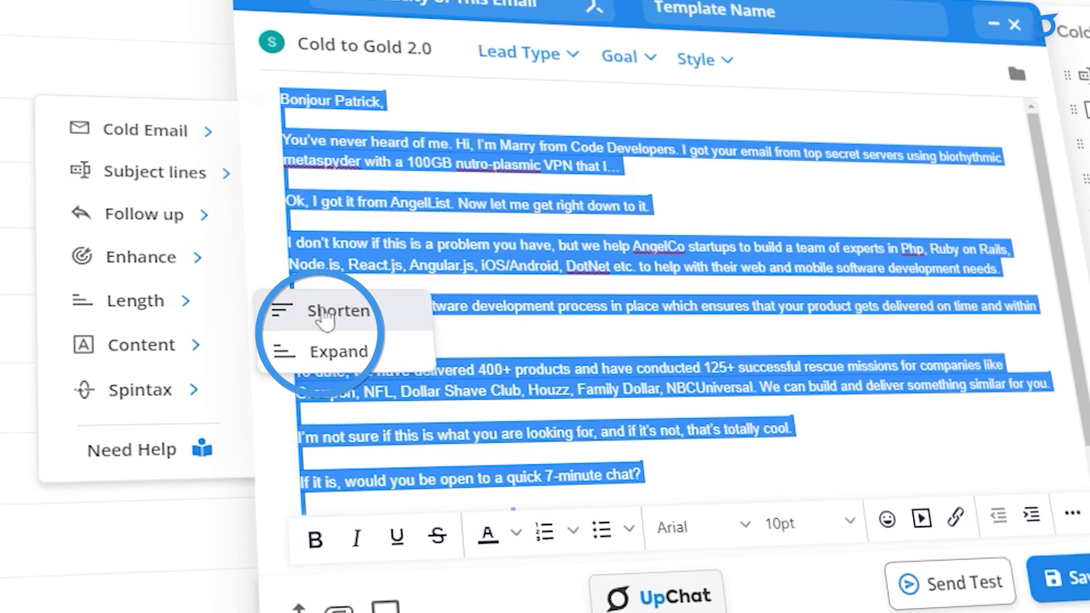
Step: Accept an AI-shortened 73-word single-paragraph version of the email
mouse_move(264, 304)
click(357, 304)
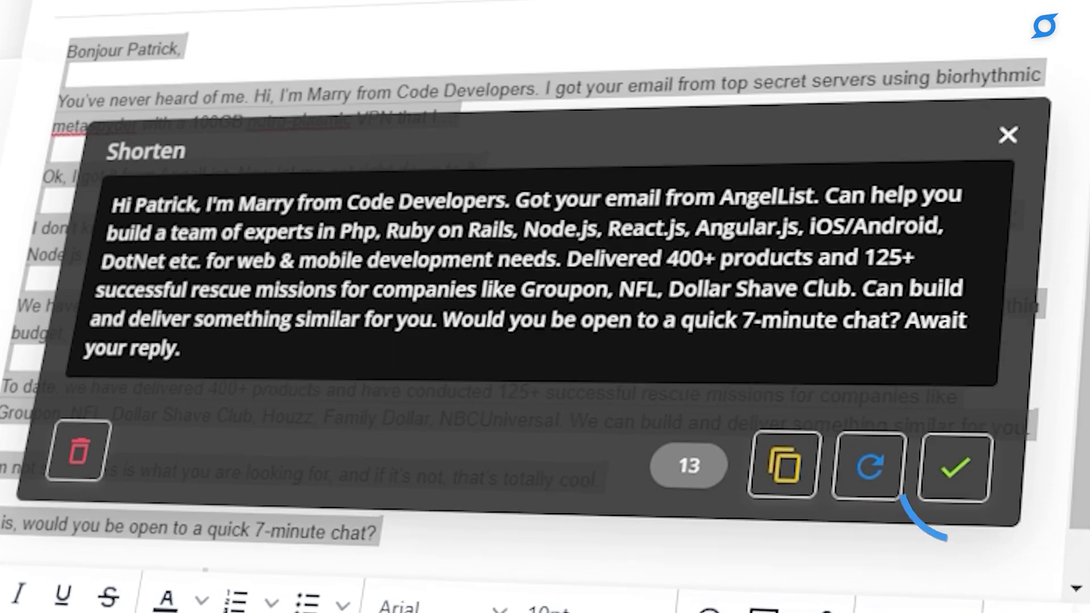
click(714, 366)
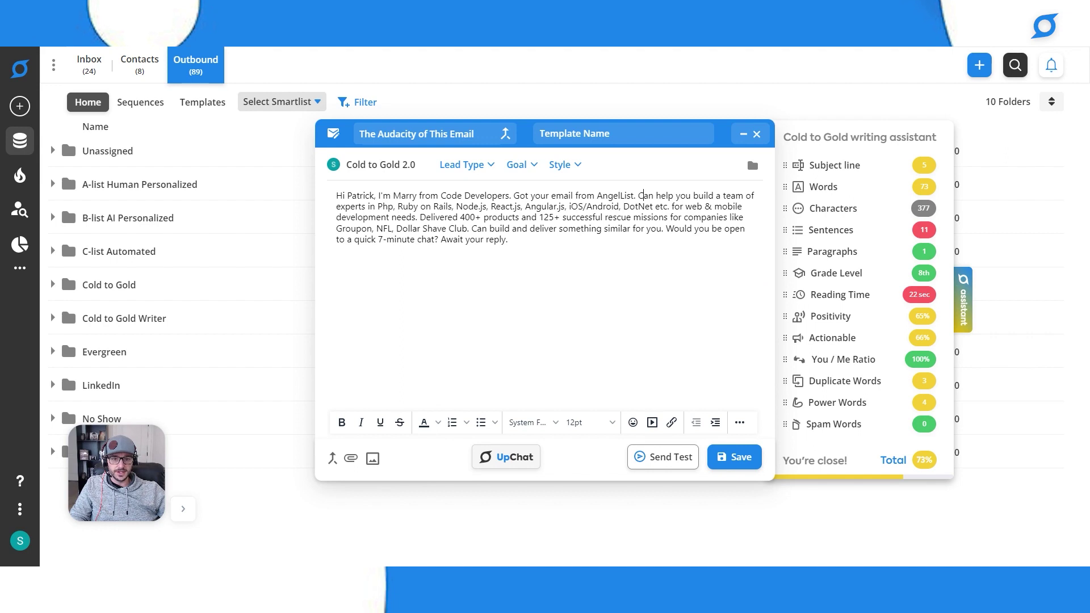
Step: Remove the 'I'm Marry from Code Developers.' introduction and the 'Await your reply.' closing
key(ctrl+z)
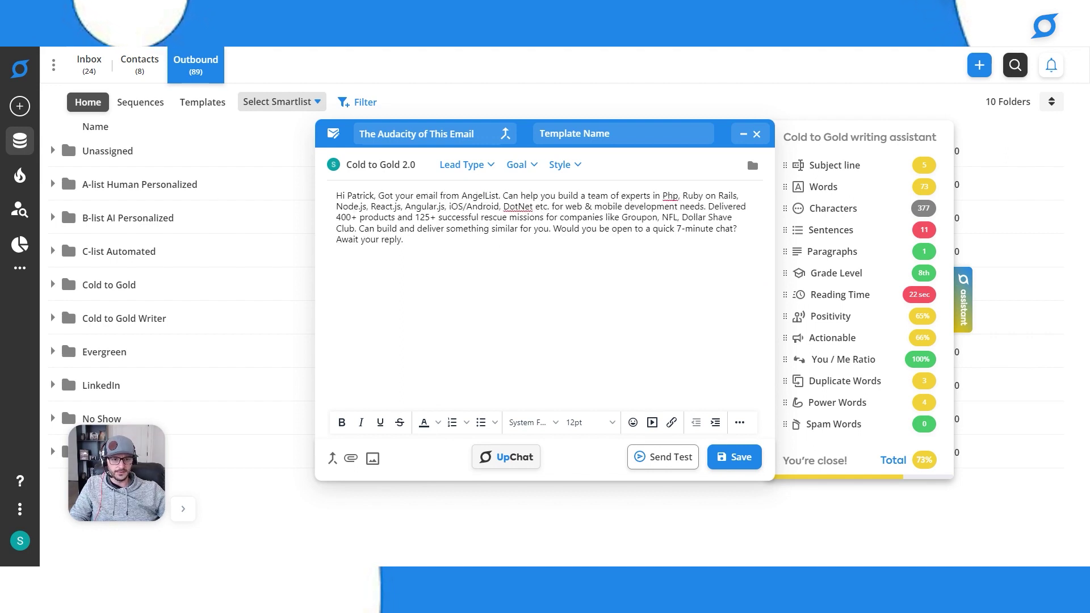
double_click(367, 240)
key(BackSpace)
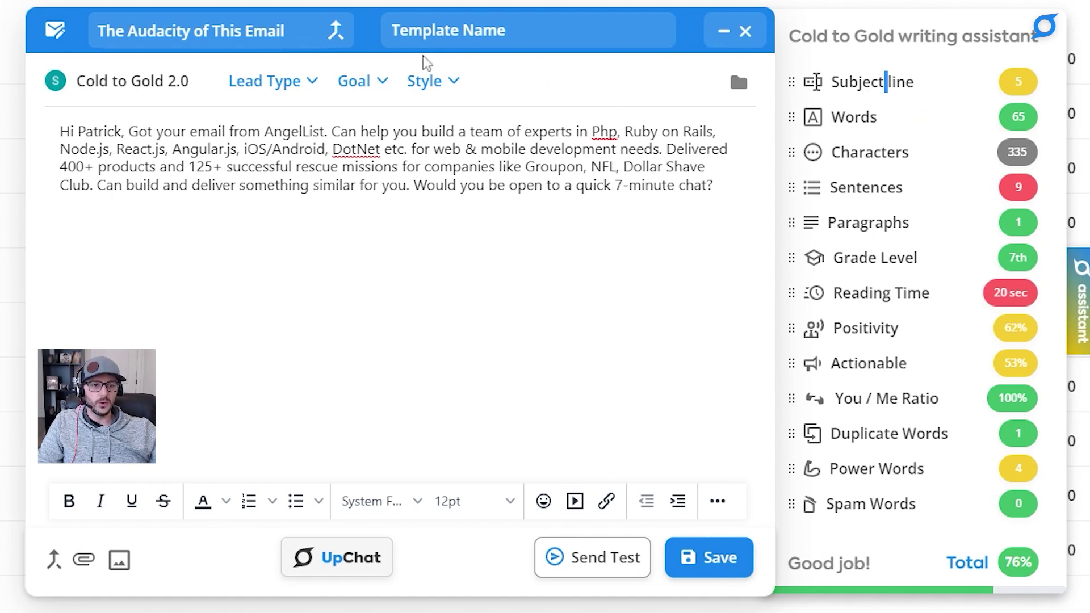
Step: Retitle to 'Audacity of This' and reword the opener to ask about help building a team
key(Delete)
key(Delete)
key(Delete)
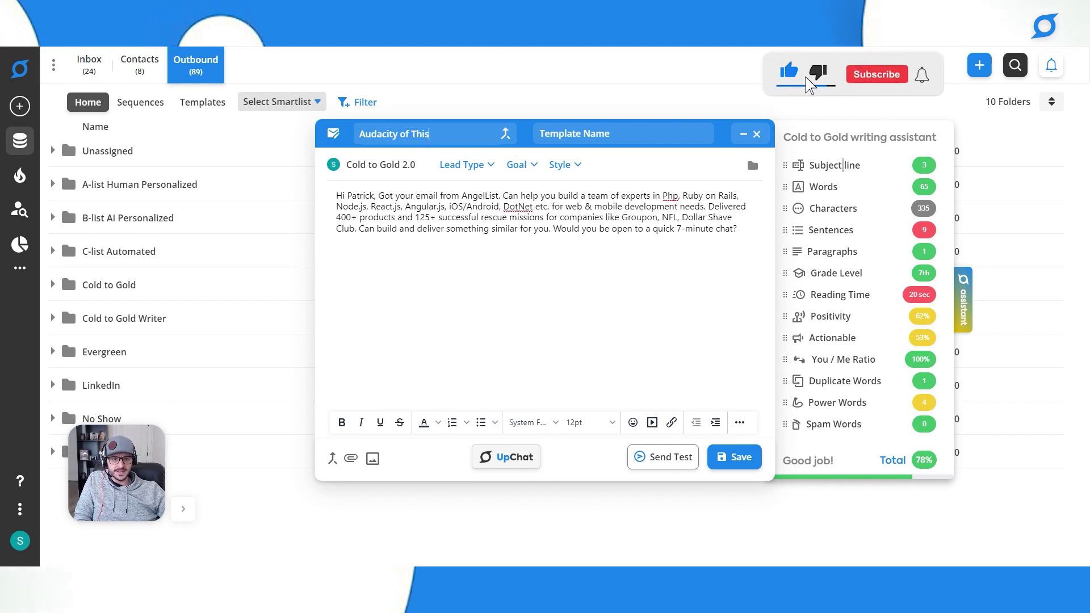
key(ctrl+shift+Left)
key(ctrl+shift+Left)
key(ctrl+shift+Left)
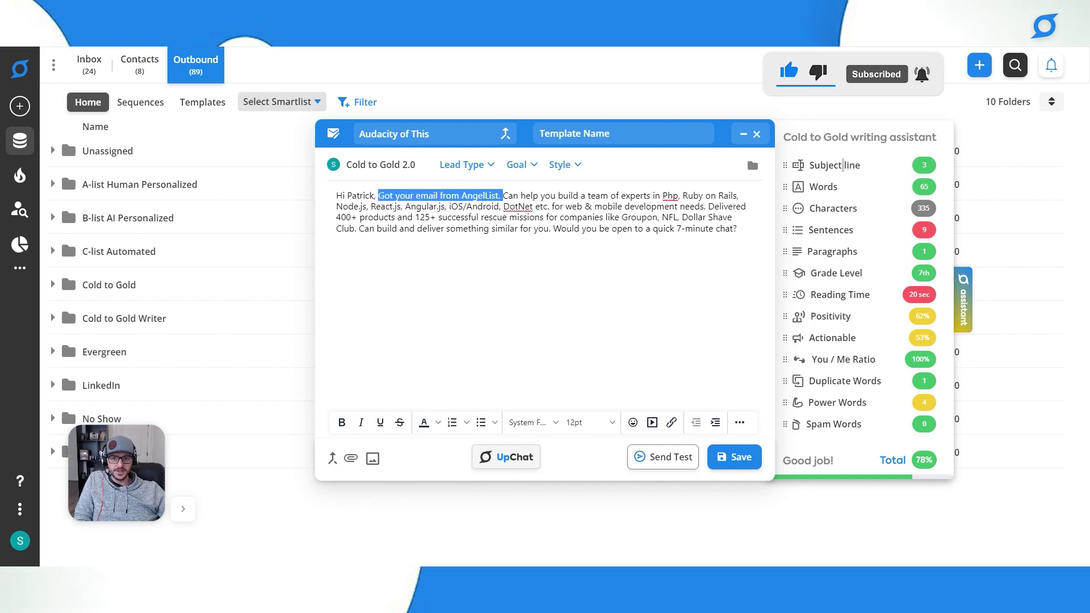
text(do y)
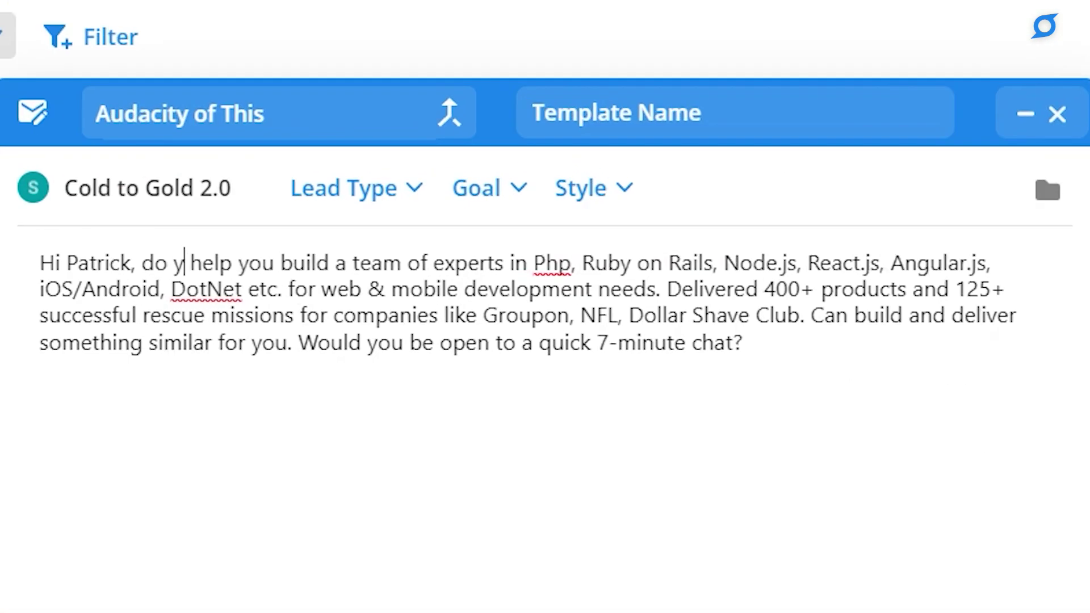
text(ou need)
key(ctrl+BackSpace)
key(Delete)
key(Delete)
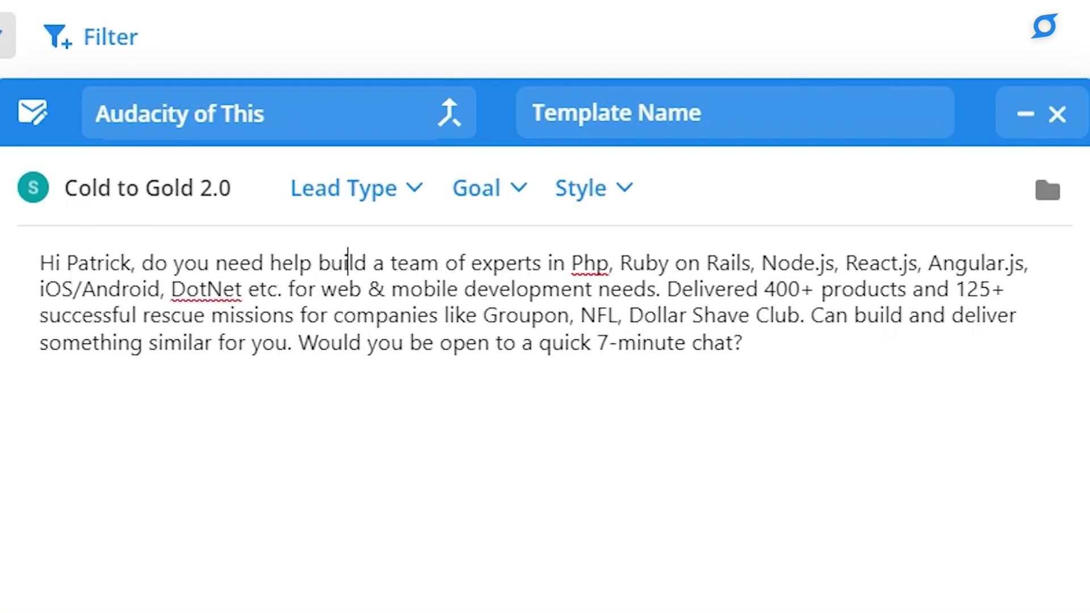
text(ing)
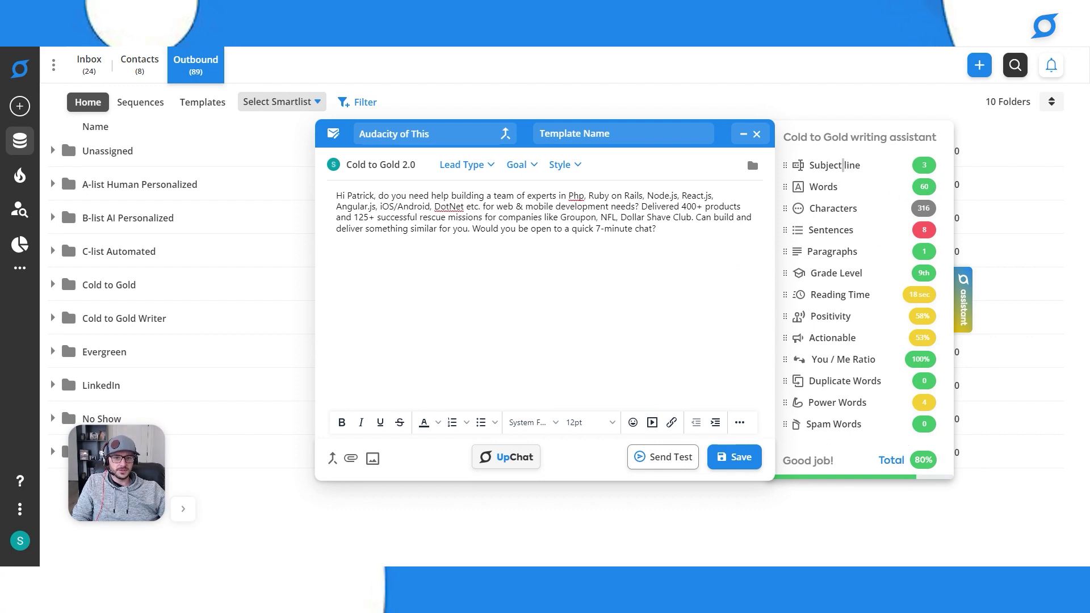
Step: Add paragraph breaks before 'Delivered' and 'Would you' to form three paragraphs
key(Return)
key(Return)
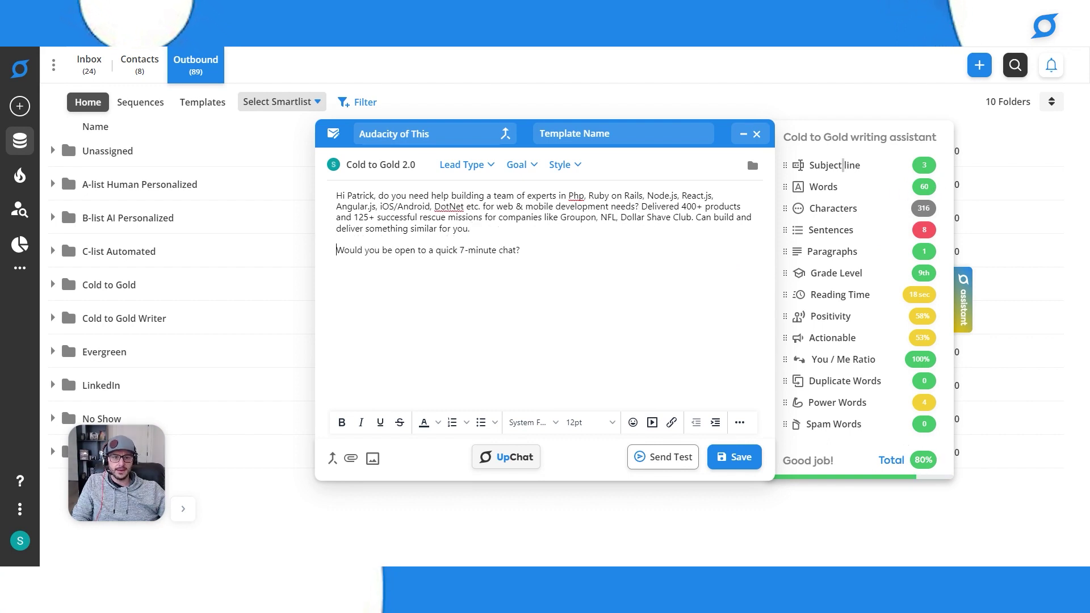
key(Return)
key(Return)
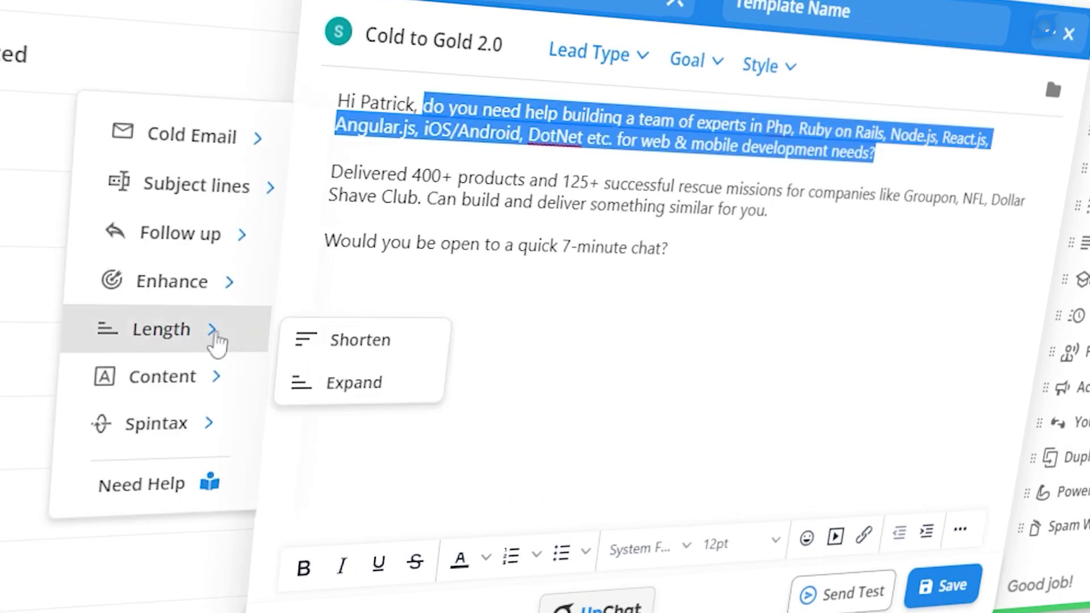
mouse_move(196, 185)
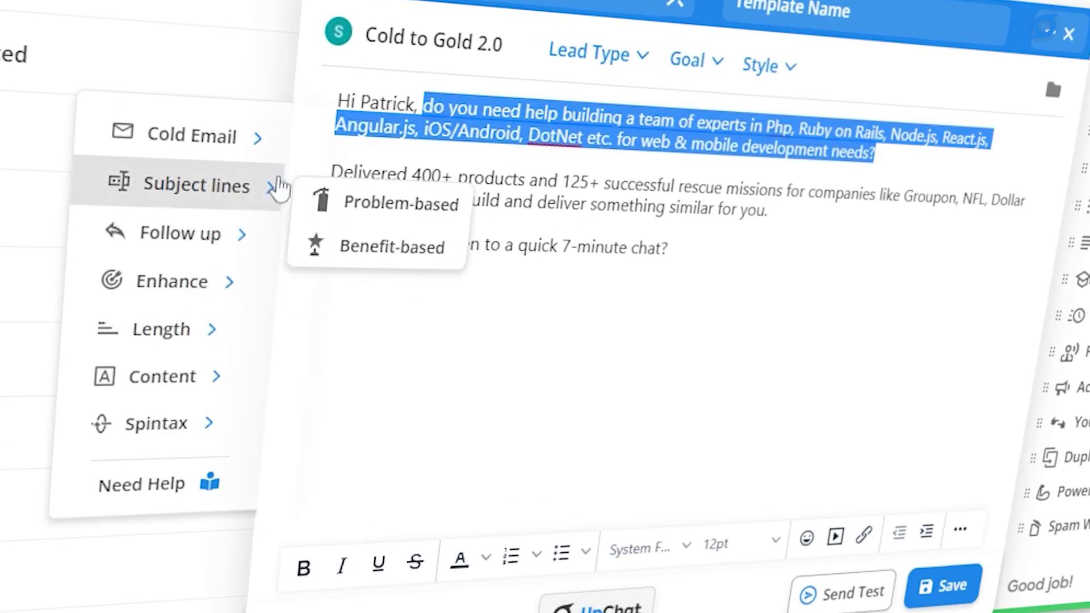
Step: Use the problem-based AI suggestion 'Build Expert Team?' as the subject line
click(366, 204)
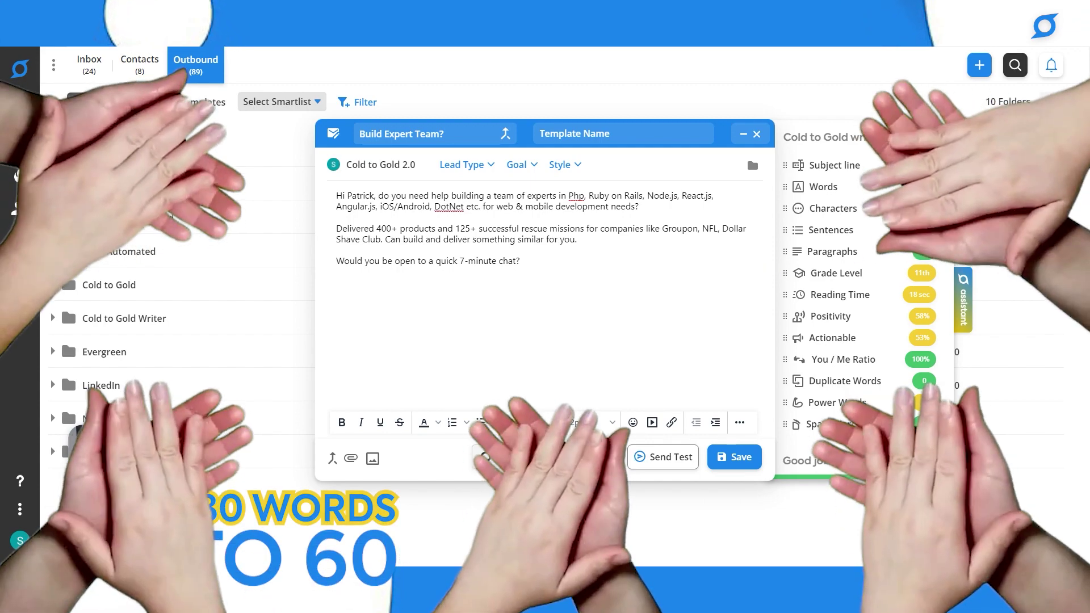
drag(379, 196, 639, 208)
right_click(511, 204)
click(543, 275)
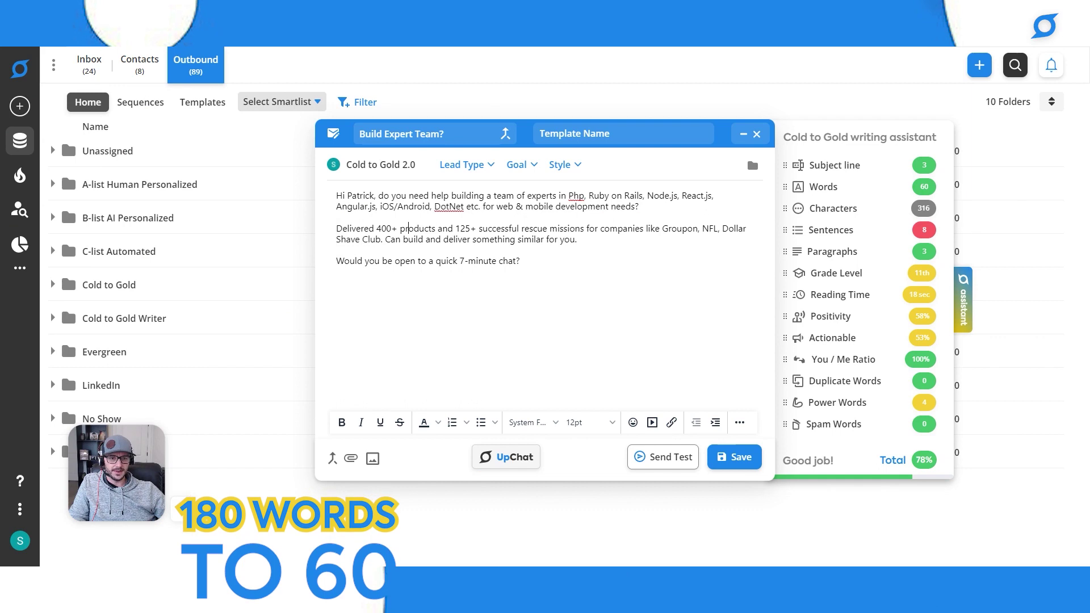